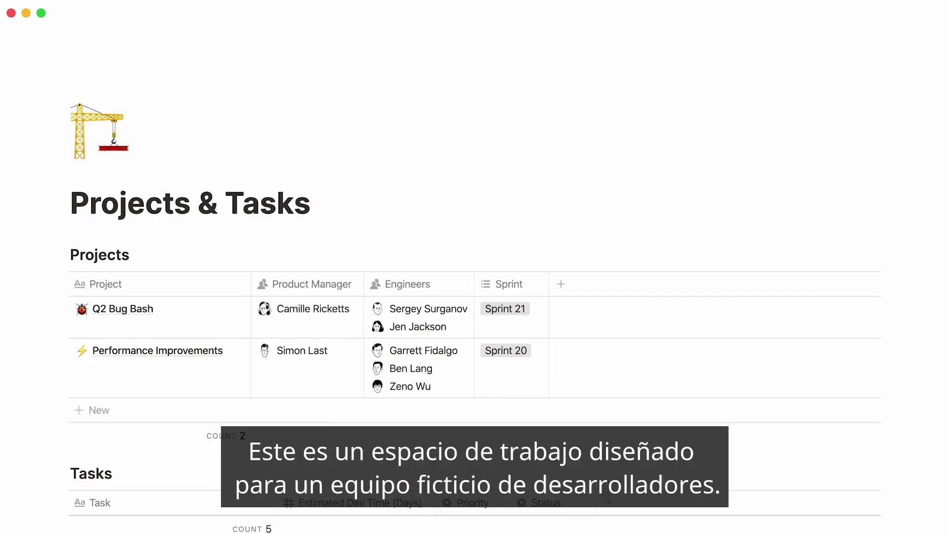
Step: Add a new property named Projects to the Tasks table and set its type to Relation
scroll(474, 297, down, 3)
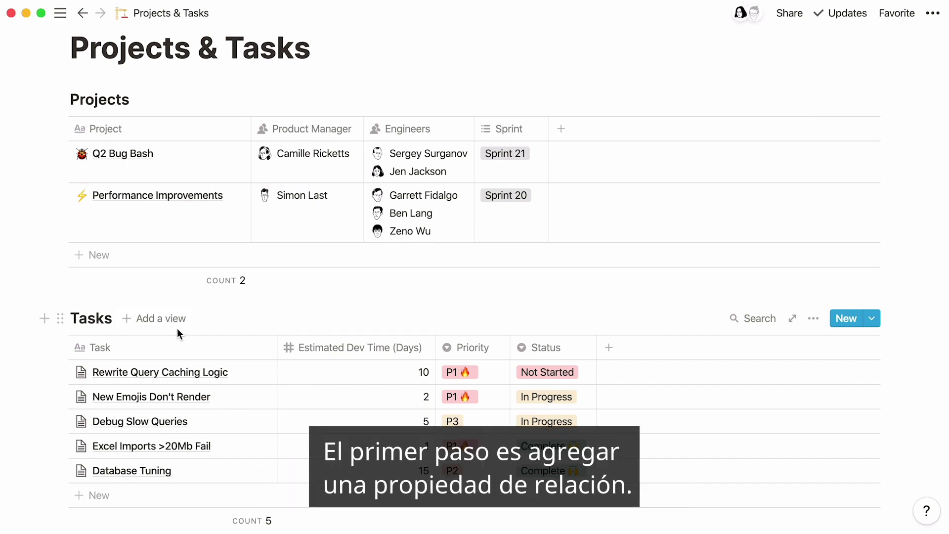
click(608, 348)
text(P)
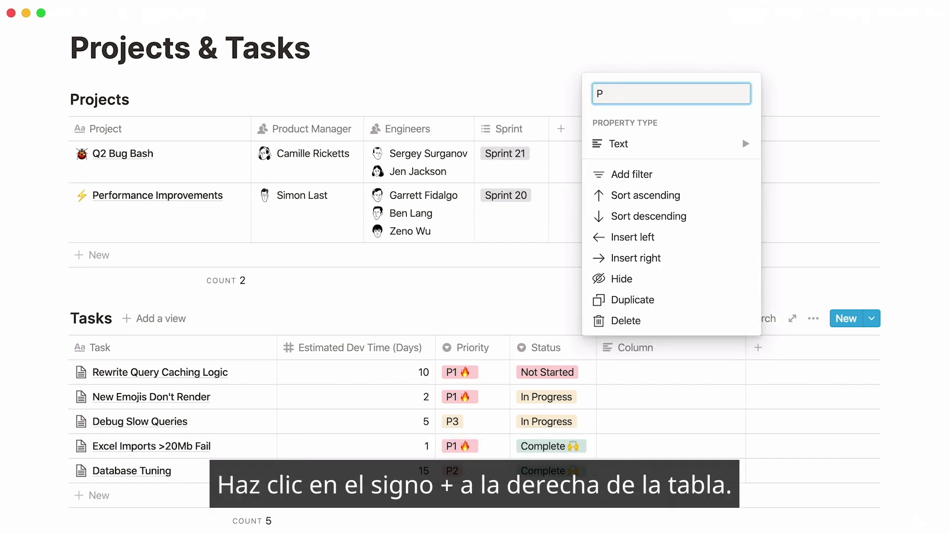
text(rojects)
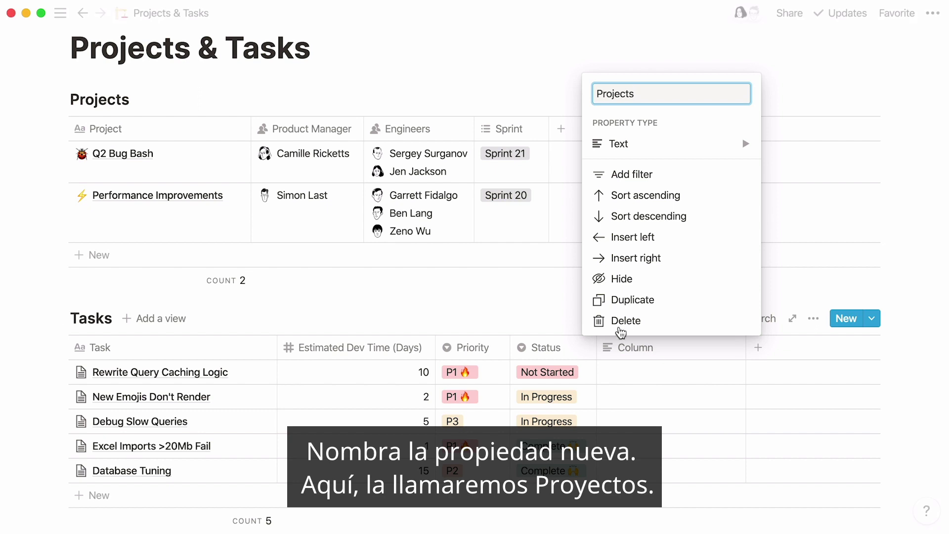
click(695, 146)
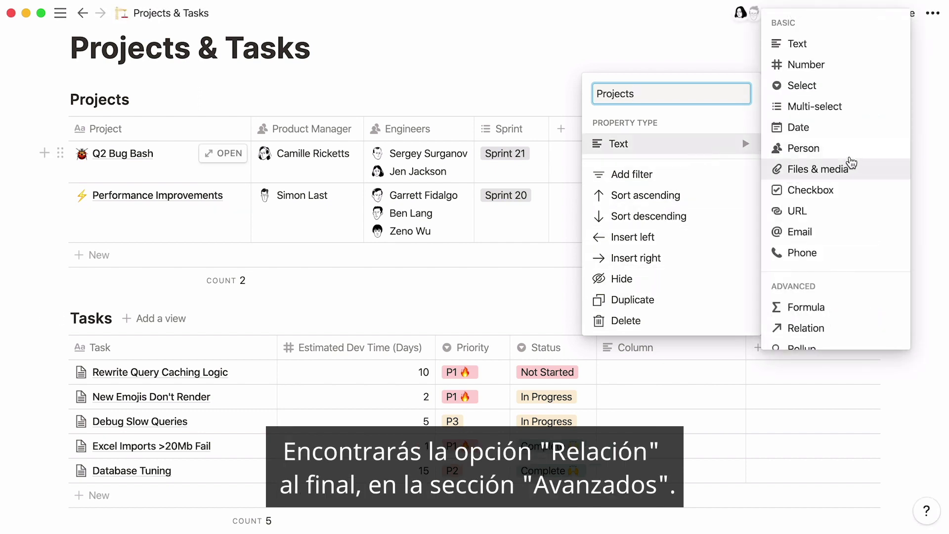
click(860, 334)
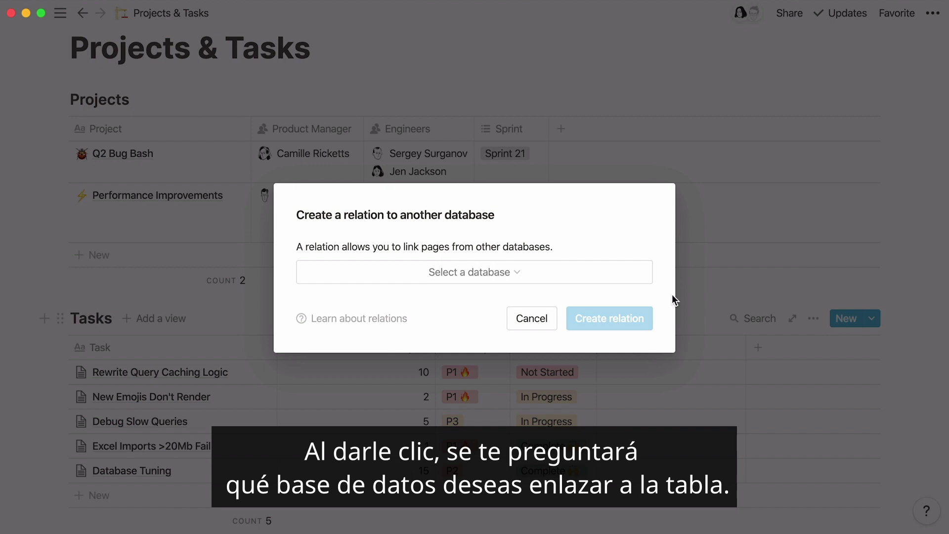
Step: Link the Projects property to the Projects database in Projects & Tasks and create the relation
click(551, 274)
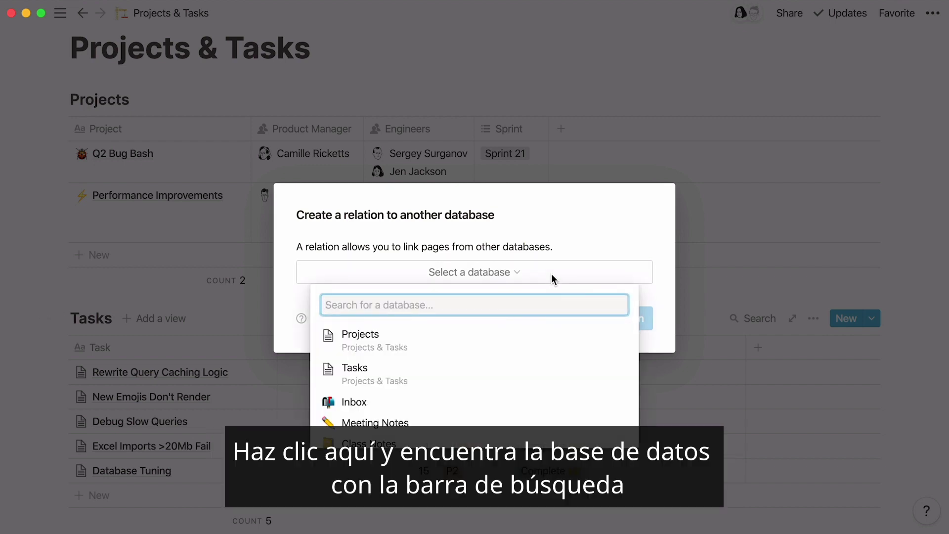
text(projects)
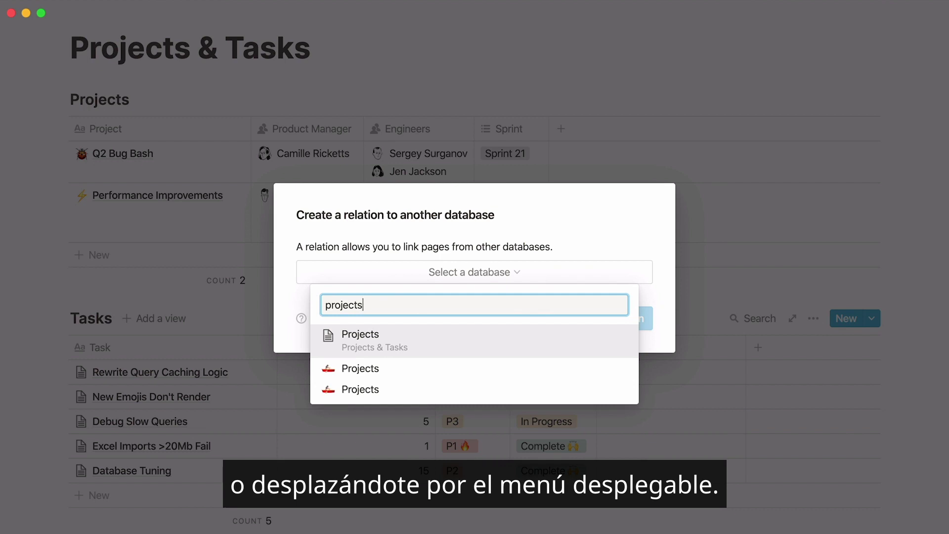
click(482, 338)
click(573, 326)
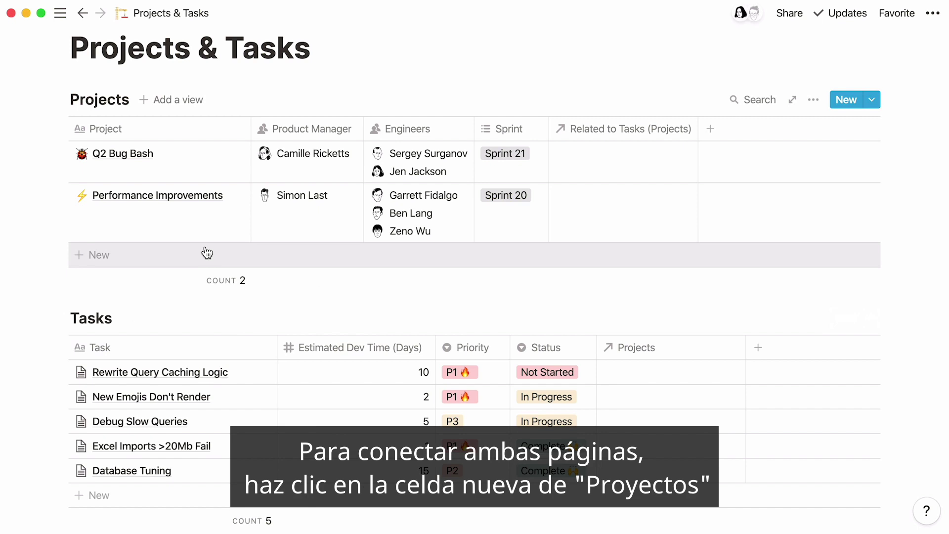
Step: Link the task Rewrite Query Caching Logic to the Performance Improvements project
click(631, 370)
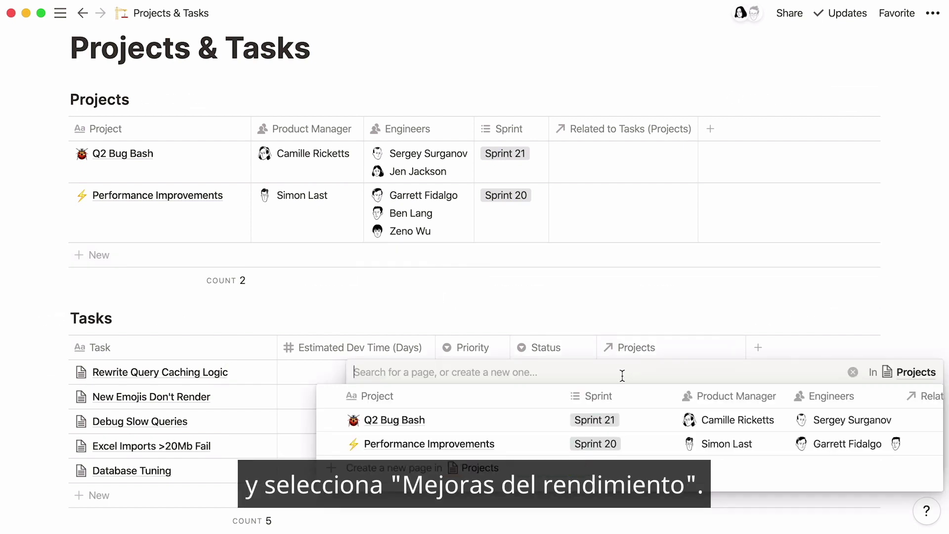
click(489, 445)
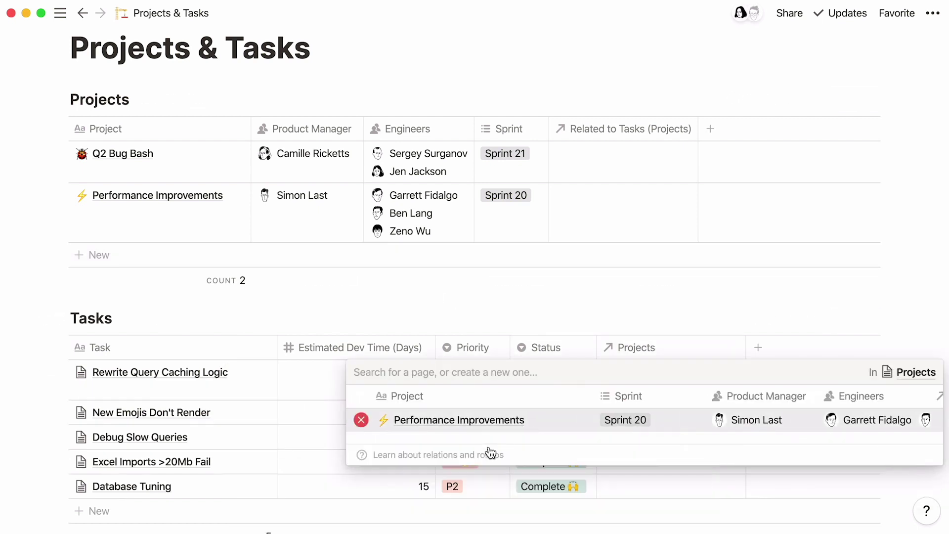
click(673, 319)
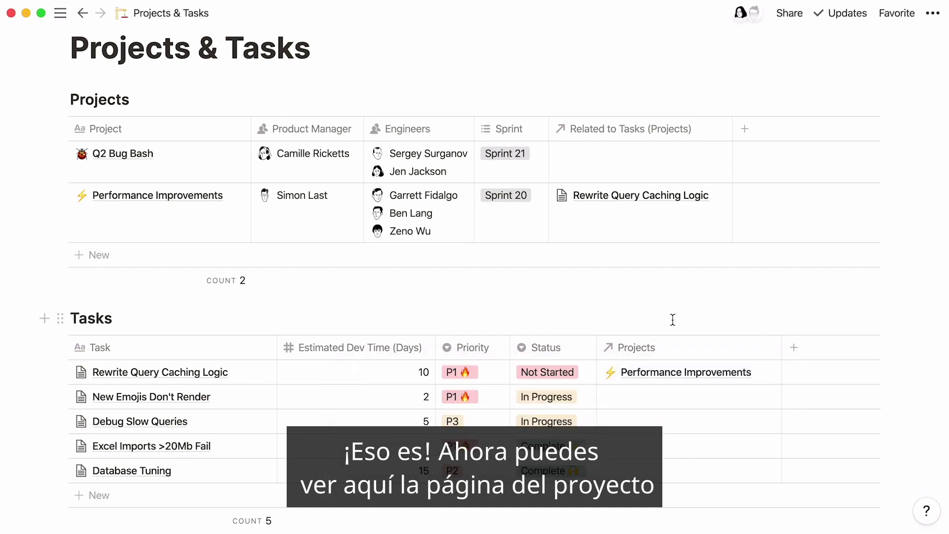
click(626, 381)
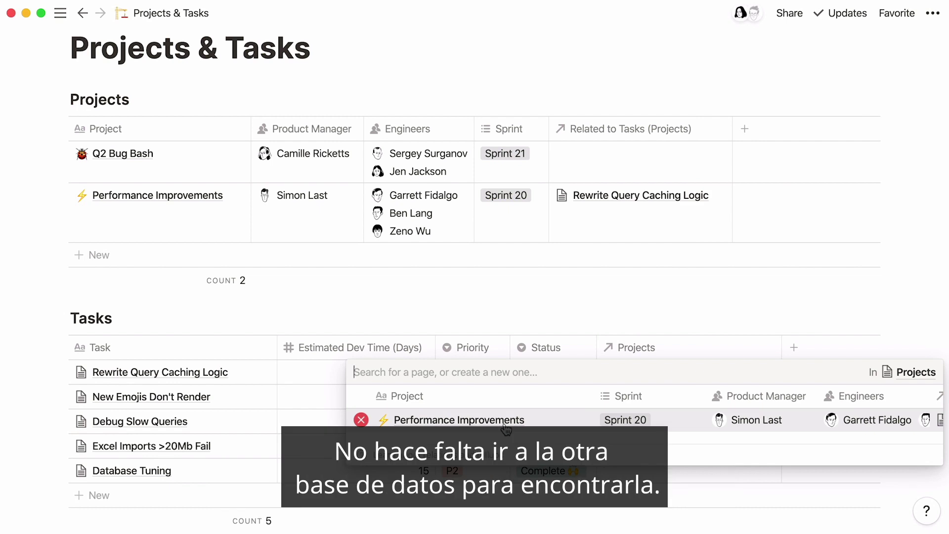
click(683, 100)
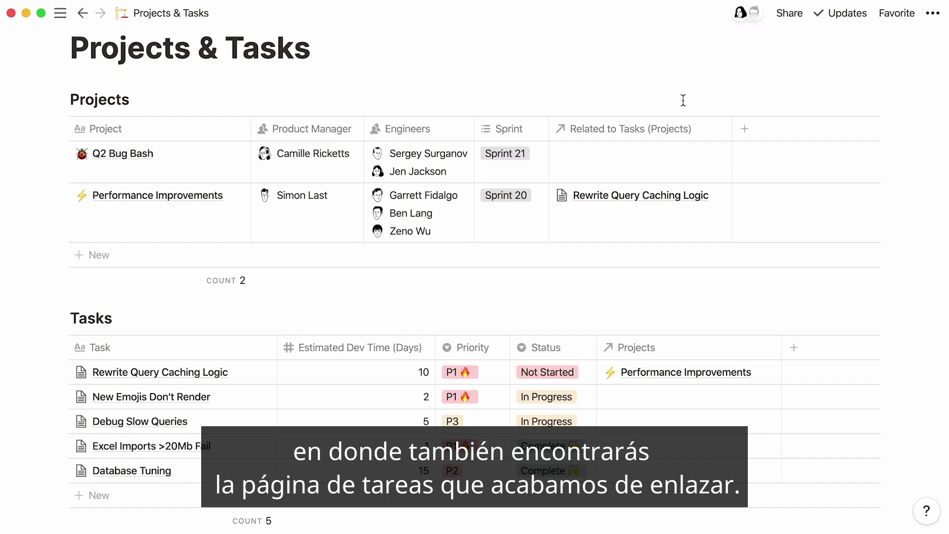
Step: Rename the Projects table's Related to Tasks (Projects) column to Tasks
click(614, 200)
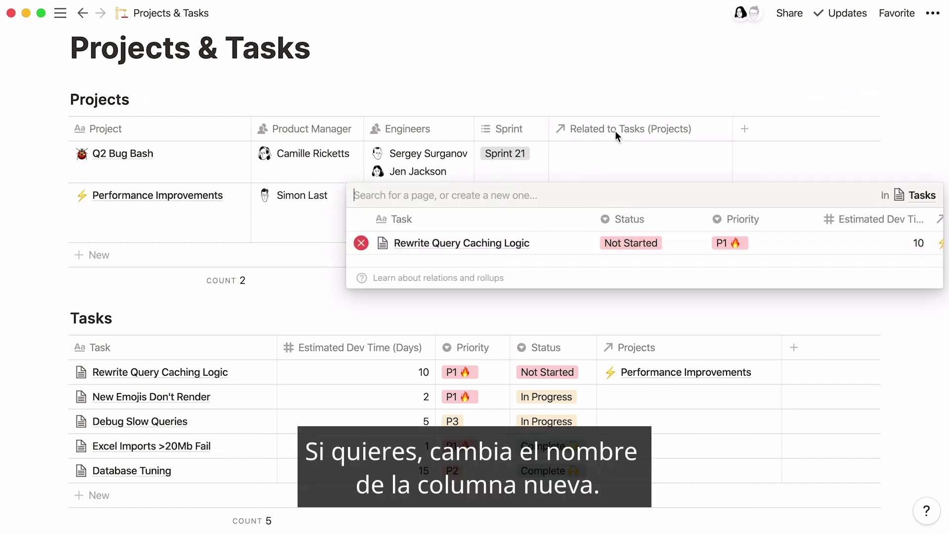
click(615, 131)
text(Tasks)
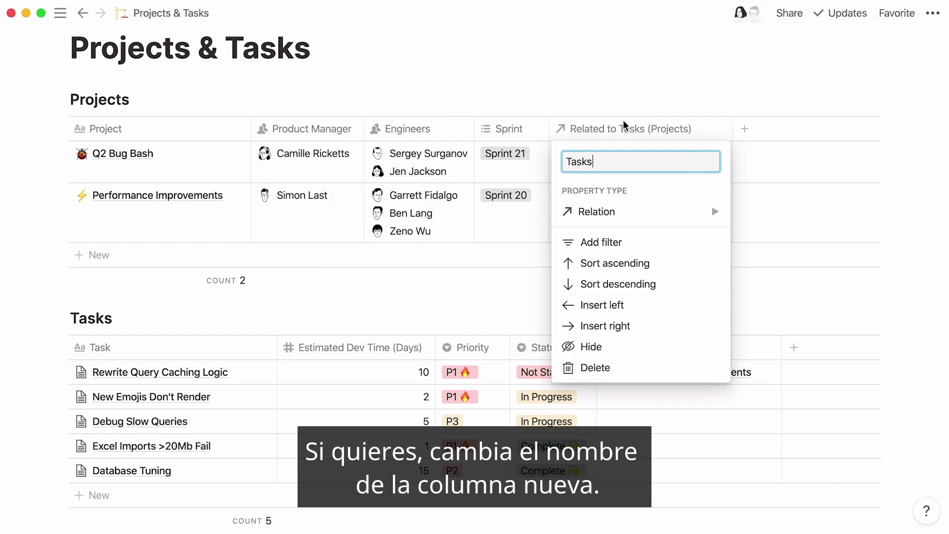
key(Return)
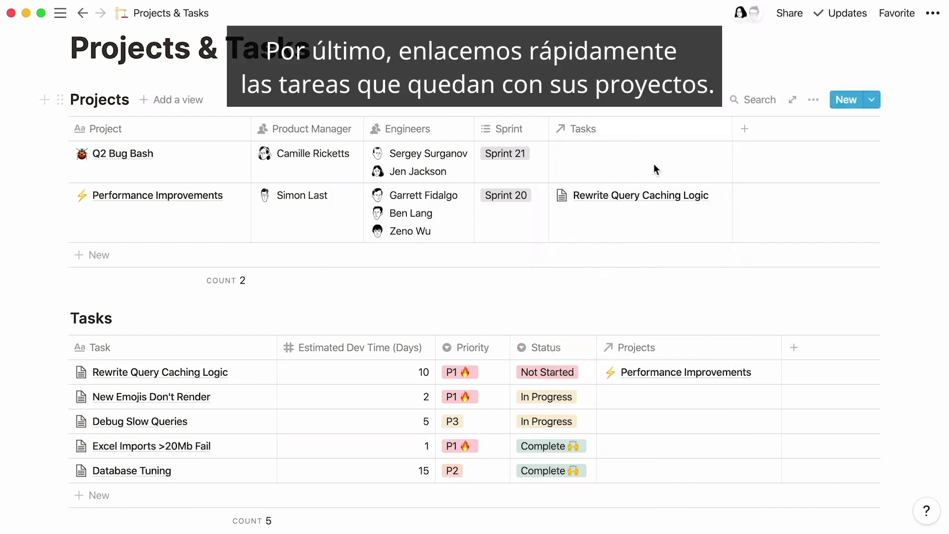
Step: Assign New Emojis and Excel Imports to Q2 Bug Bash, Debug Slow Queries and Database Tuning to Performance Improvements
click(660, 396)
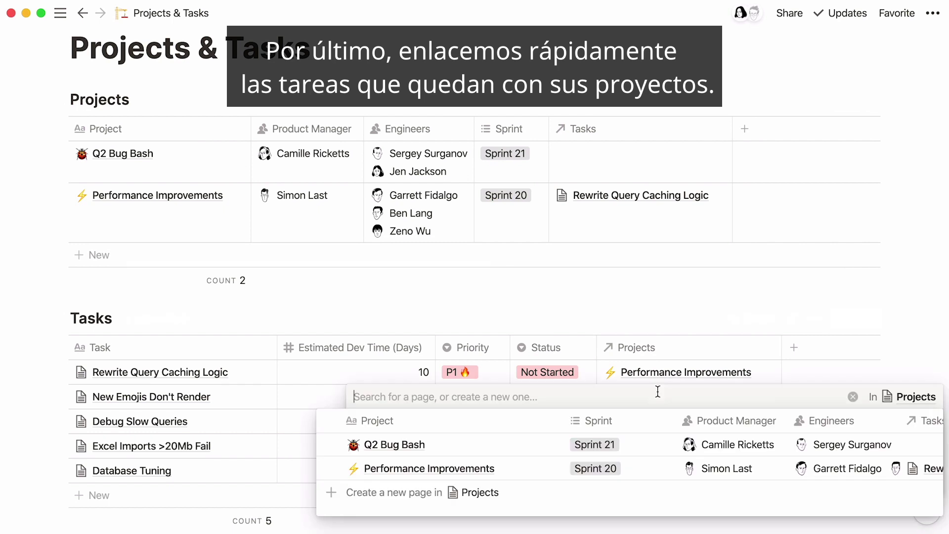
click(516, 444)
click(544, 517)
click(633, 422)
click(465, 477)
key(Escape)
click(606, 448)
click(563, 441)
key(Escape)
click(618, 472)
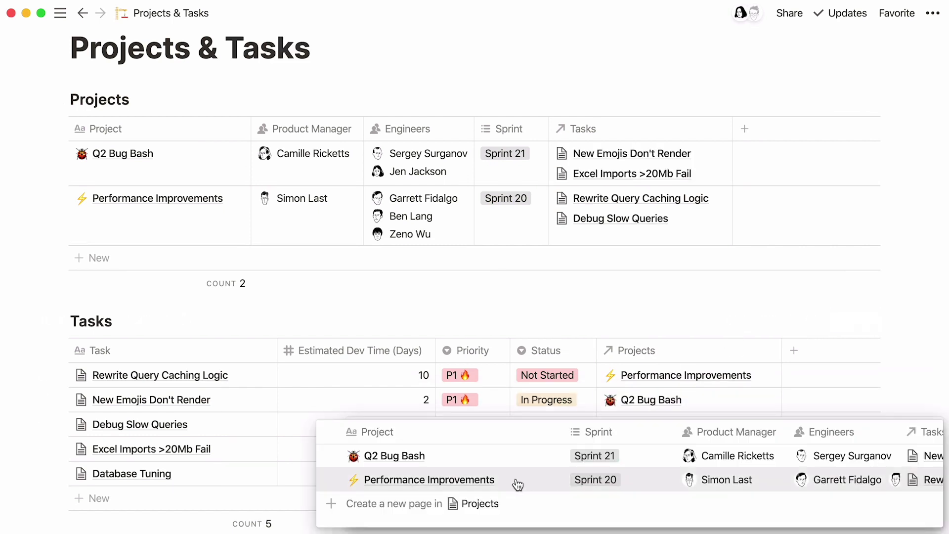
click(517, 484)
key(Escape)
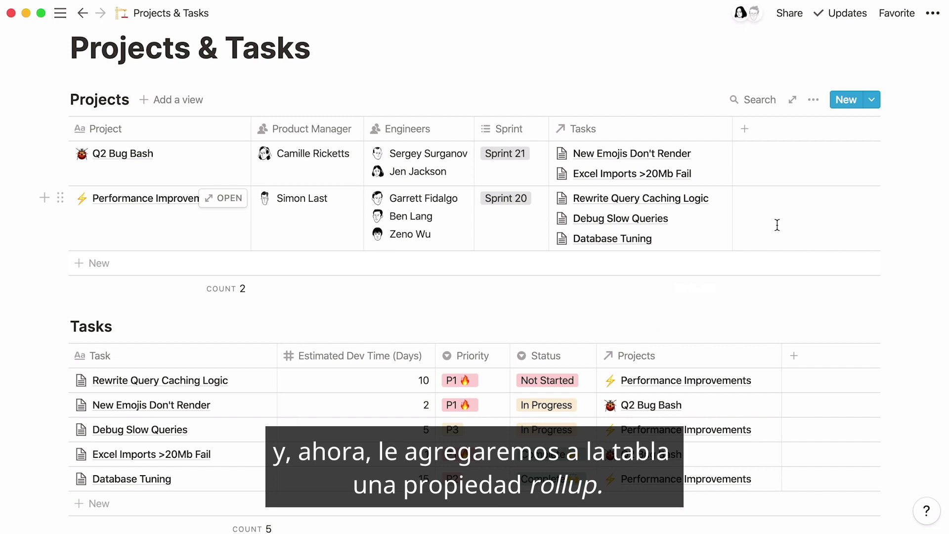
Step: Create a Rollup property called 'Estimated Total Dev Time (Days)' in the Projects table
click(746, 130)
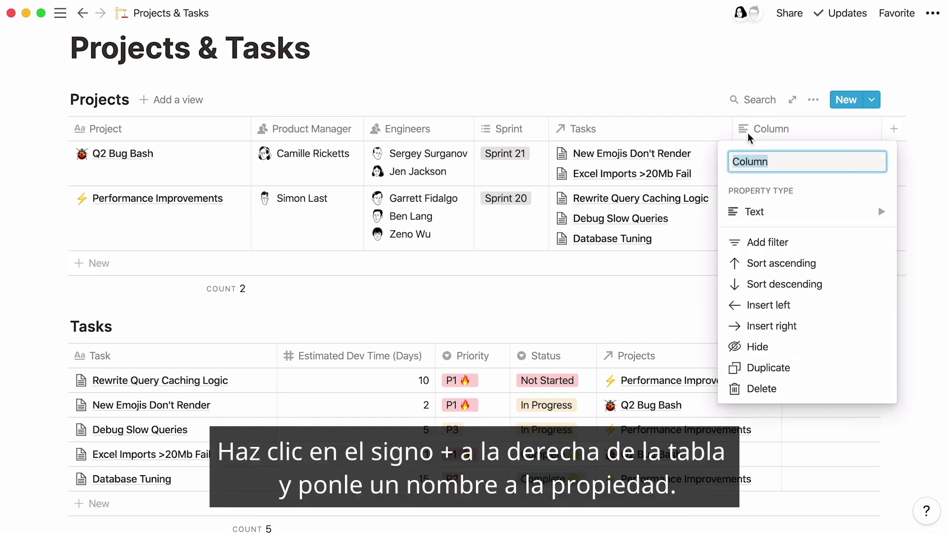
text(Estimated Total Dev Time (Days))
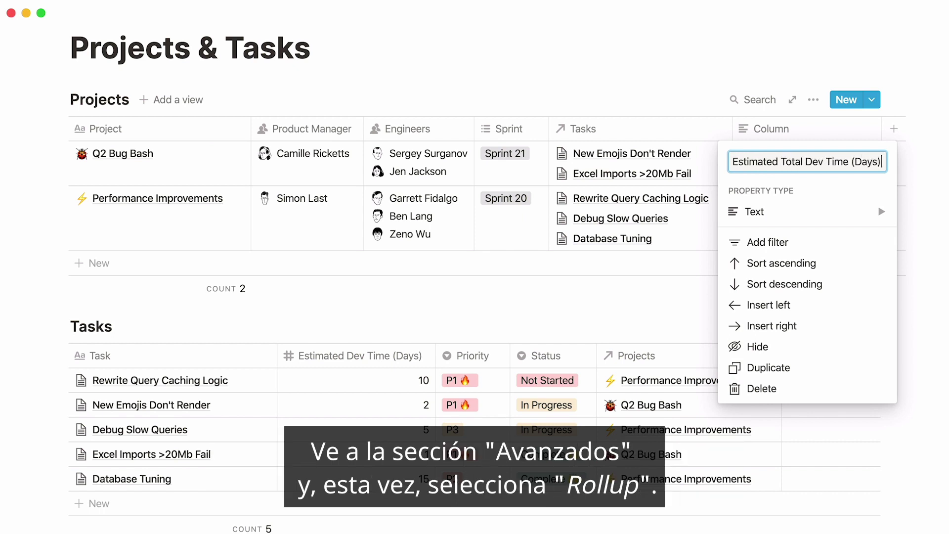
click(755, 212)
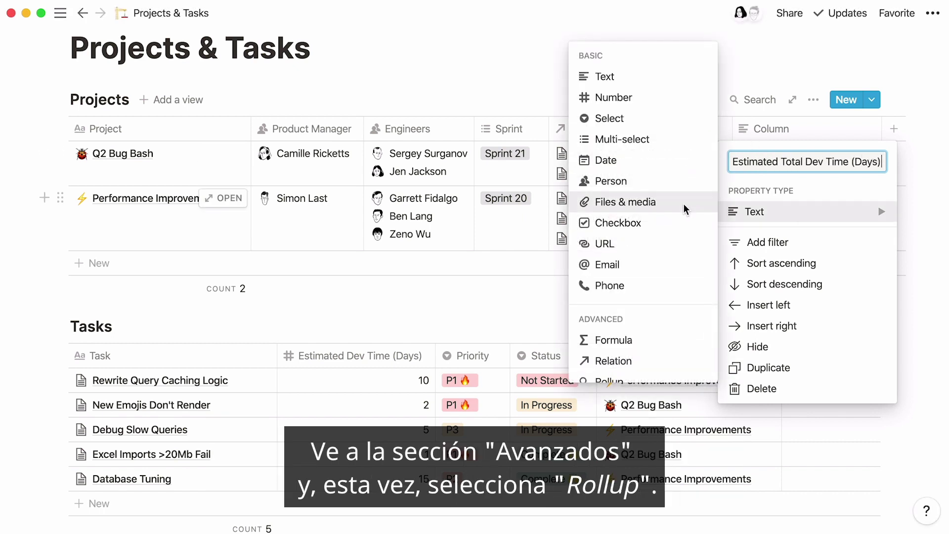
scroll(684, 203, down, 3)
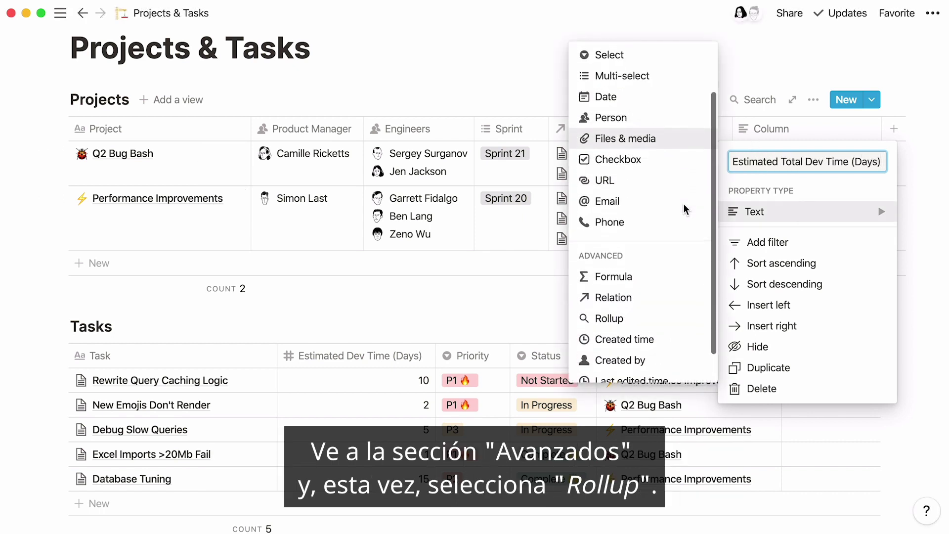
click(672, 324)
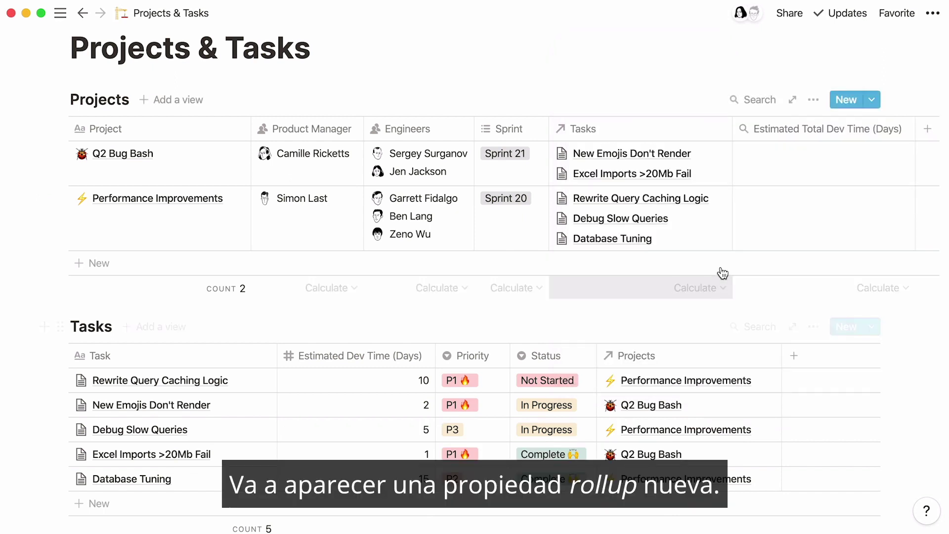
click(834, 138)
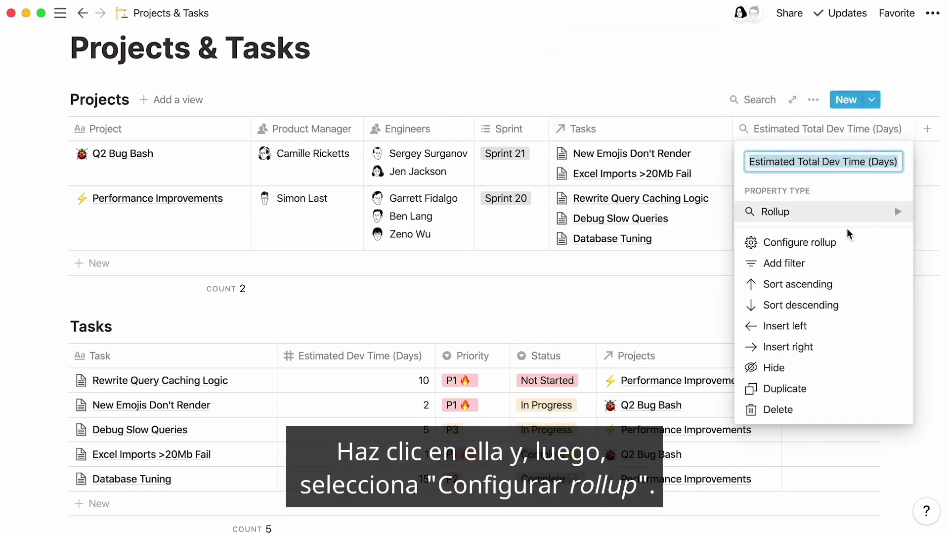
Step: Configure the rollup to Sum Estimated Dev Time (Days) through the Tasks relation
click(850, 244)
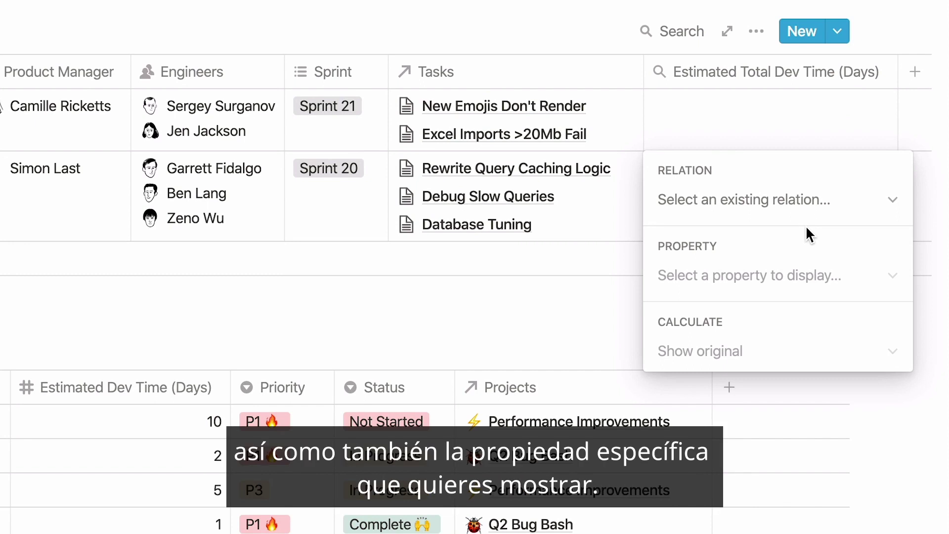
click(843, 199)
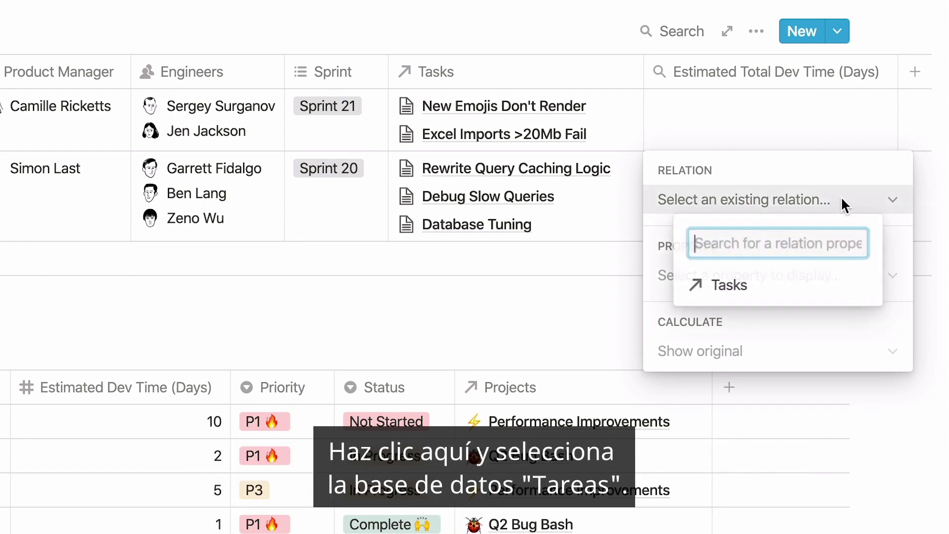
click(789, 290)
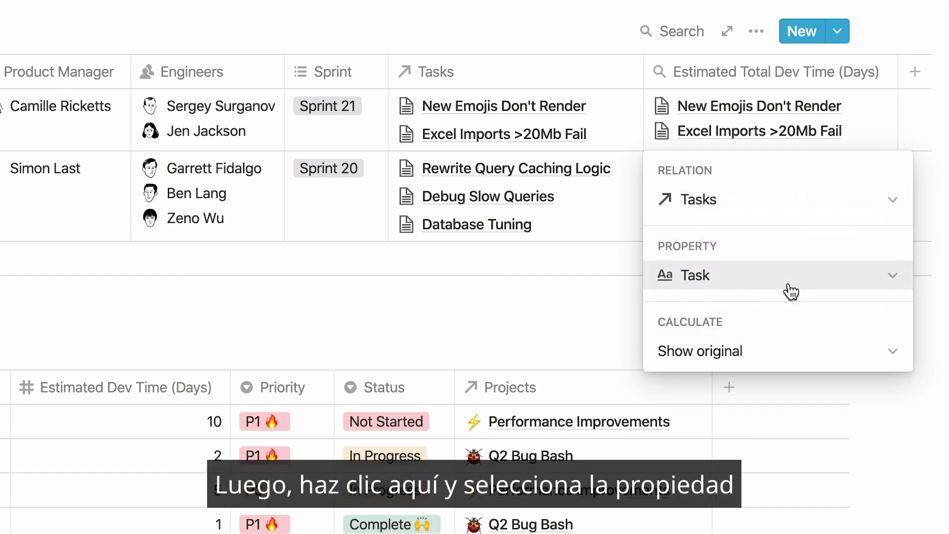
click(798, 285)
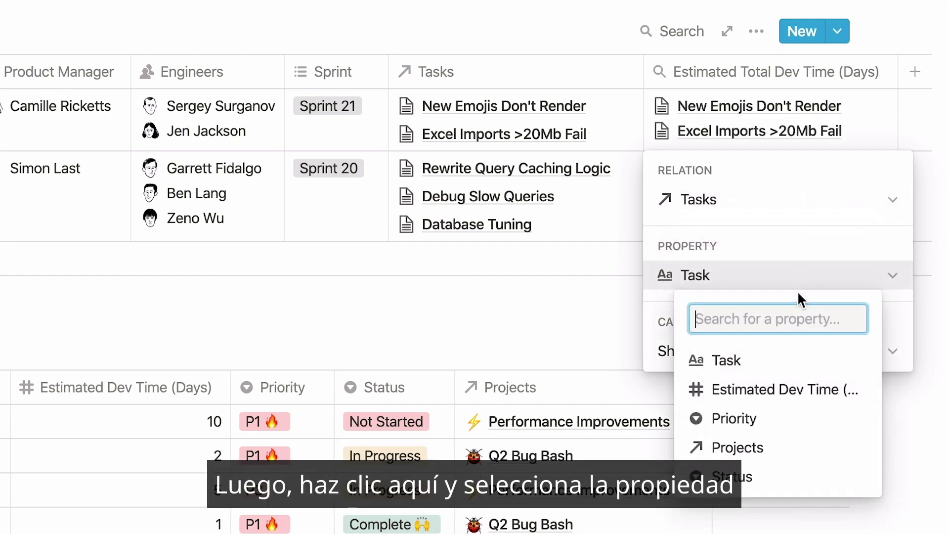
click(782, 397)
click(823, 351)
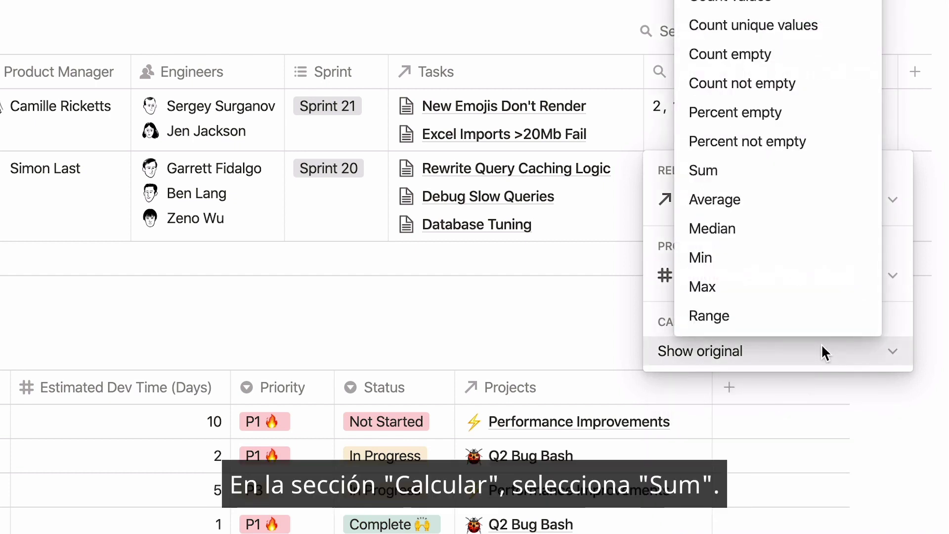
click(809, 178)
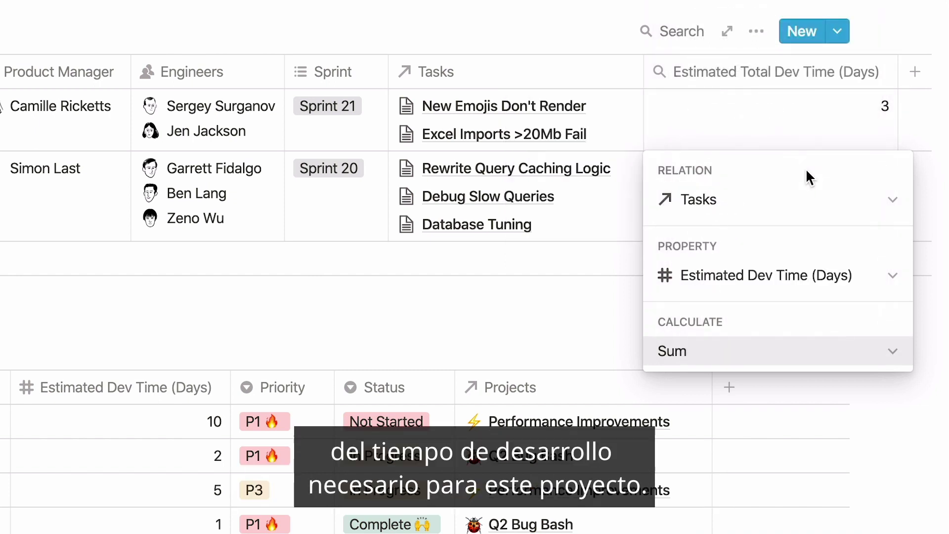
Step: Close the rollup settings and review the totals: 3 for Q2 Bug Bash, 30 for Performance Improvements
click(754, 69)
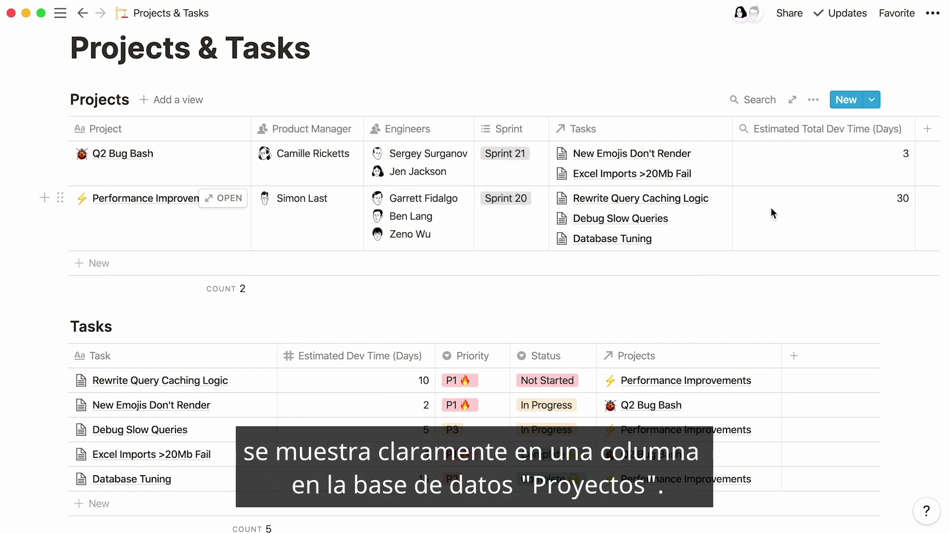
scroll(770, 207, down, 2)
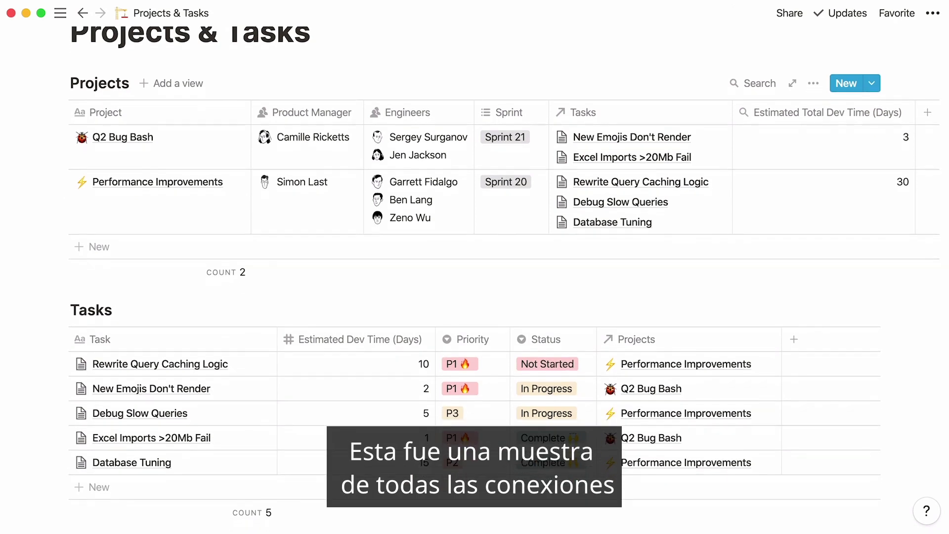
scroll(687, 304, down, 2)
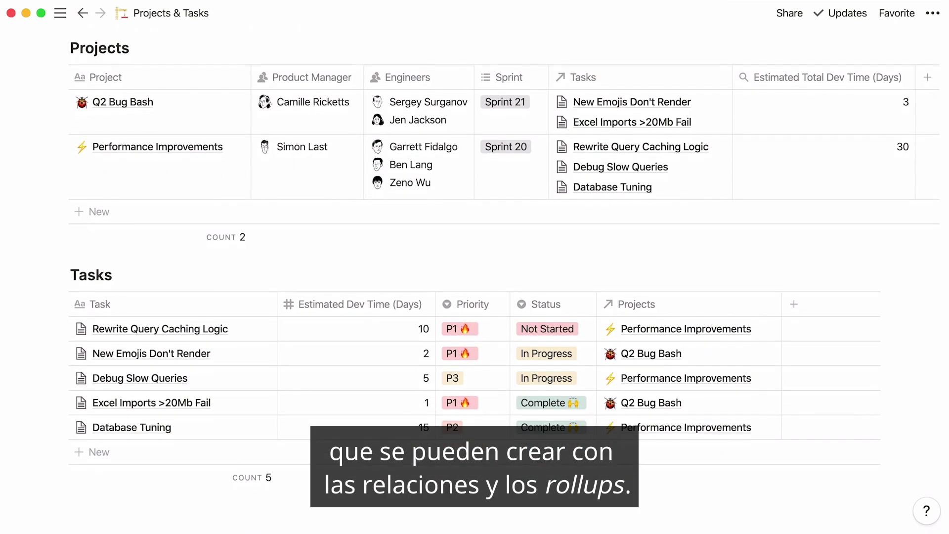